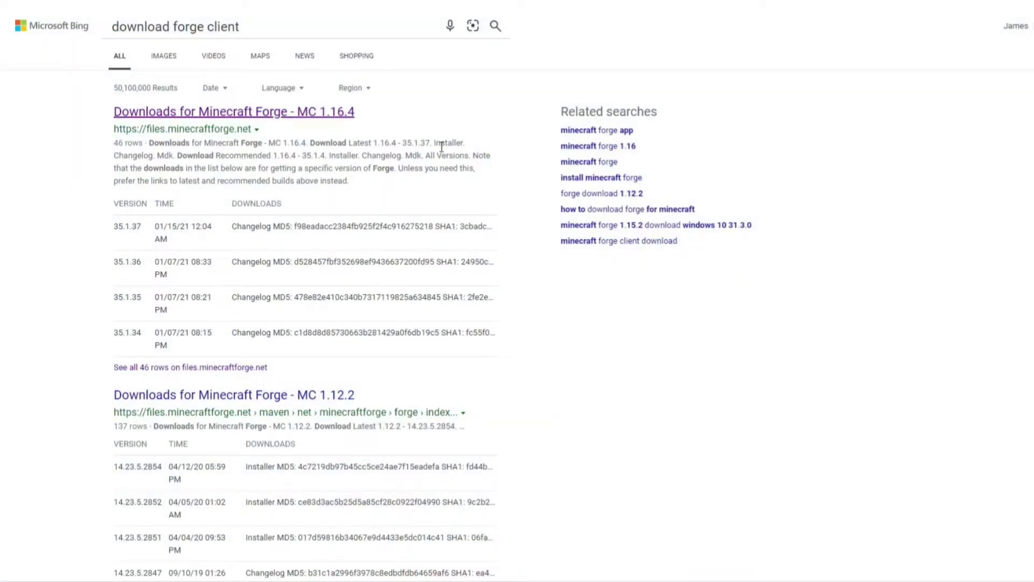
Download the recommended Minecraft Forge 1.16.4 - 35.1.4 installer from the Forge site, skip the advertisement and keep the blocked file
click(276, 115)
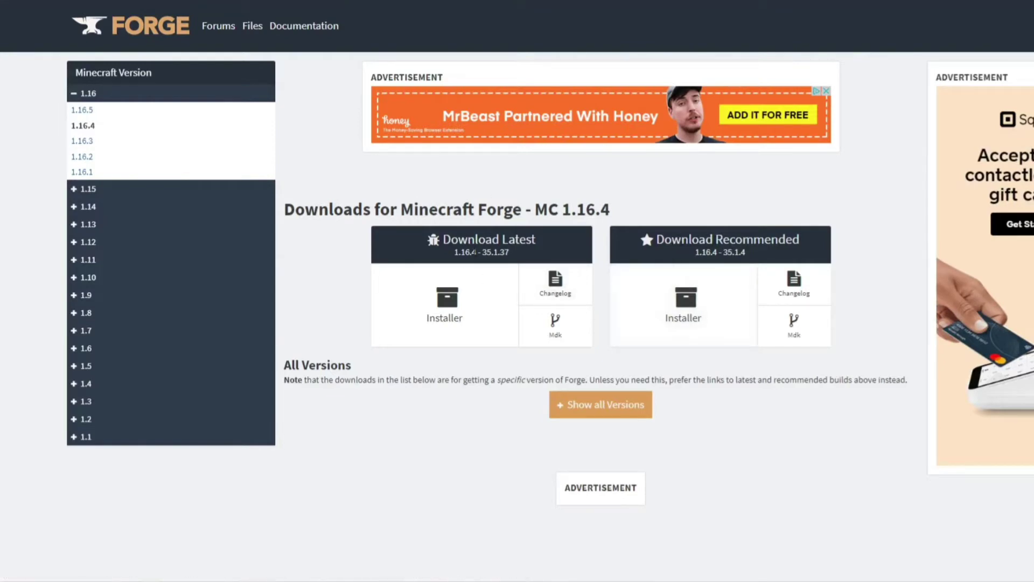
click(675, 310)
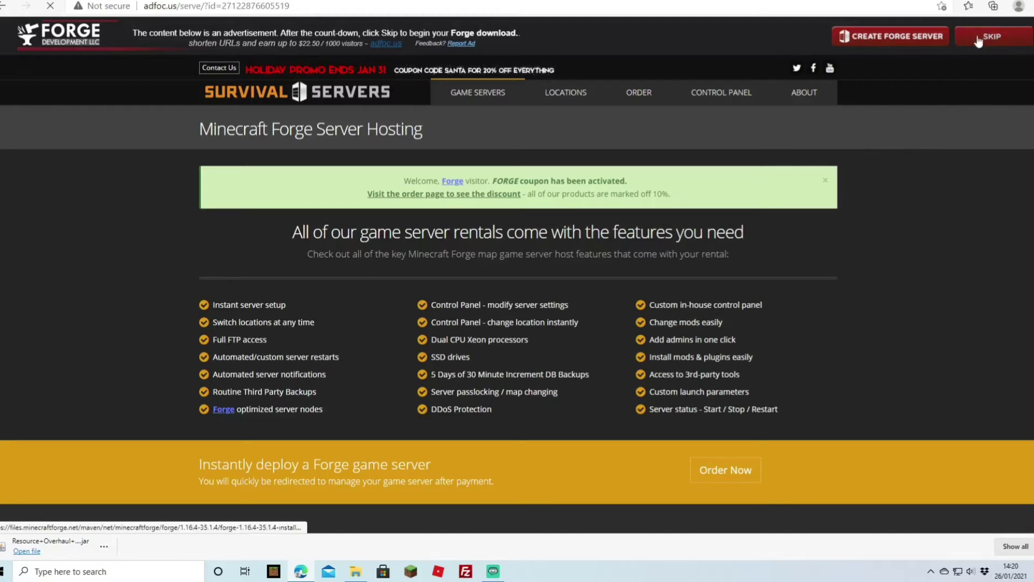
click(1010, 41)
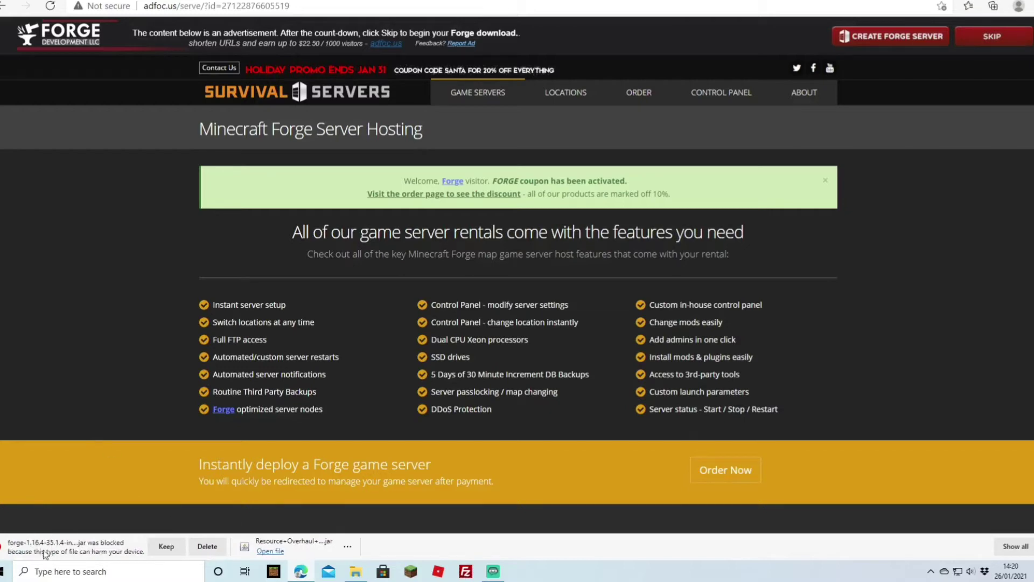
click(166, 547)
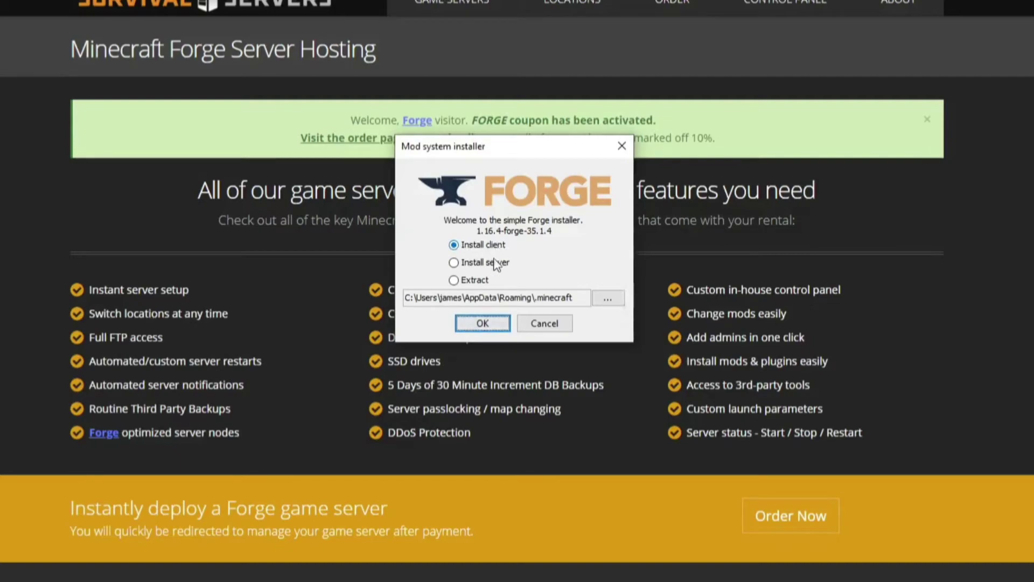
Install the Forge 1.16.4-35.1.4 client into the .minecraft folder and open the Minecraft Launcher
click(491, 326)
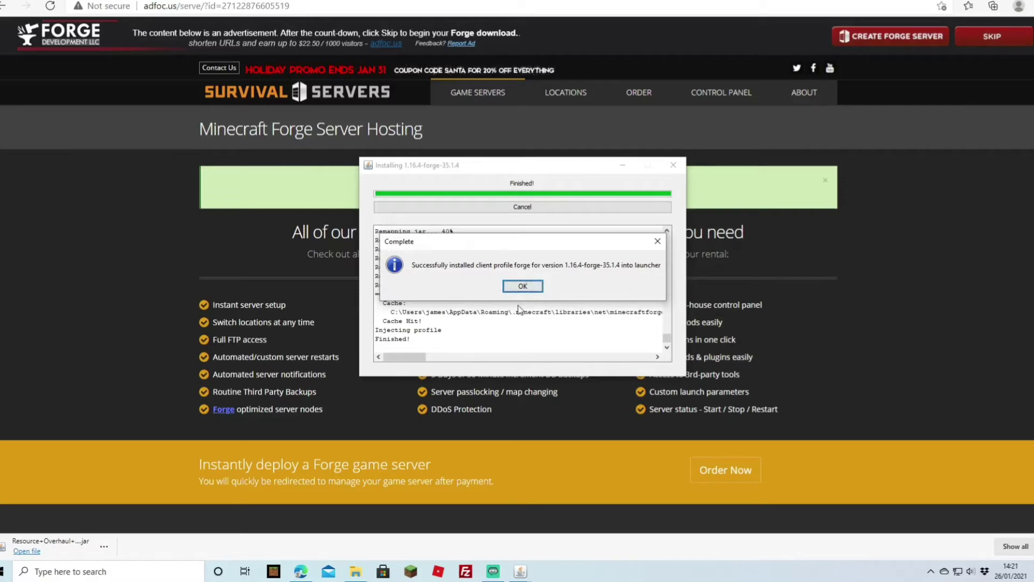
click(523, 287)
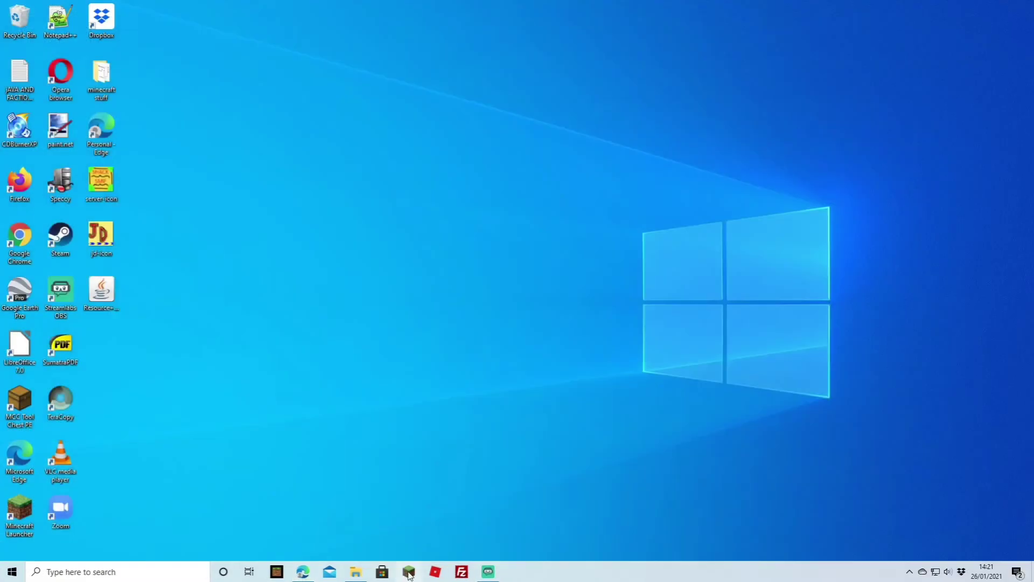
click(409, 572)
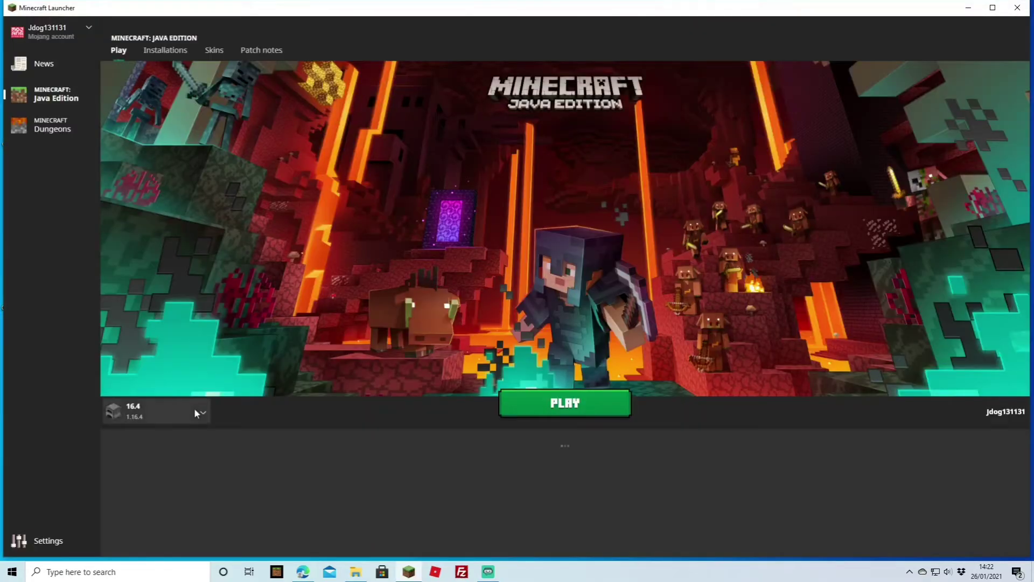
click(195, 413)
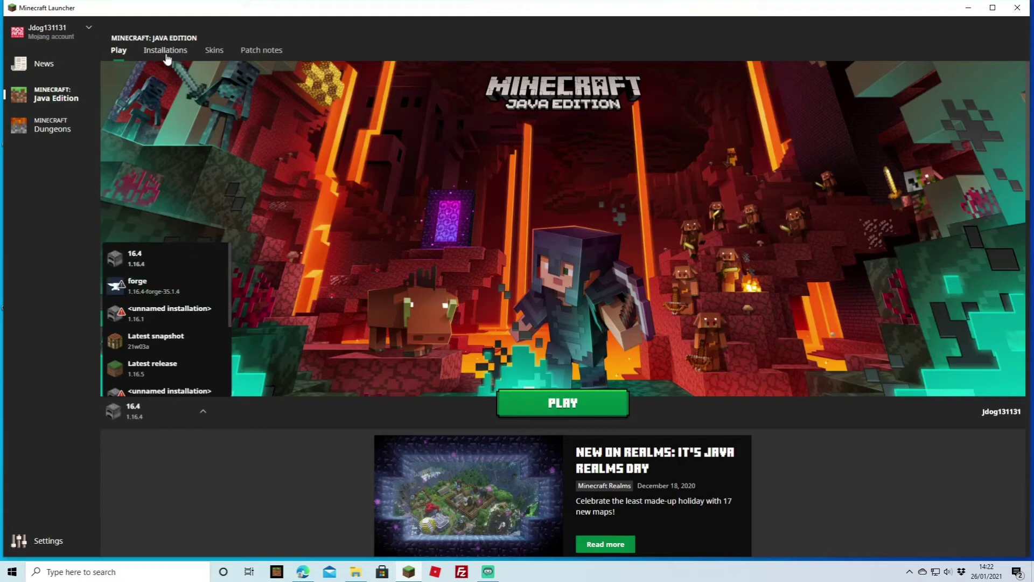
click(166, 56)
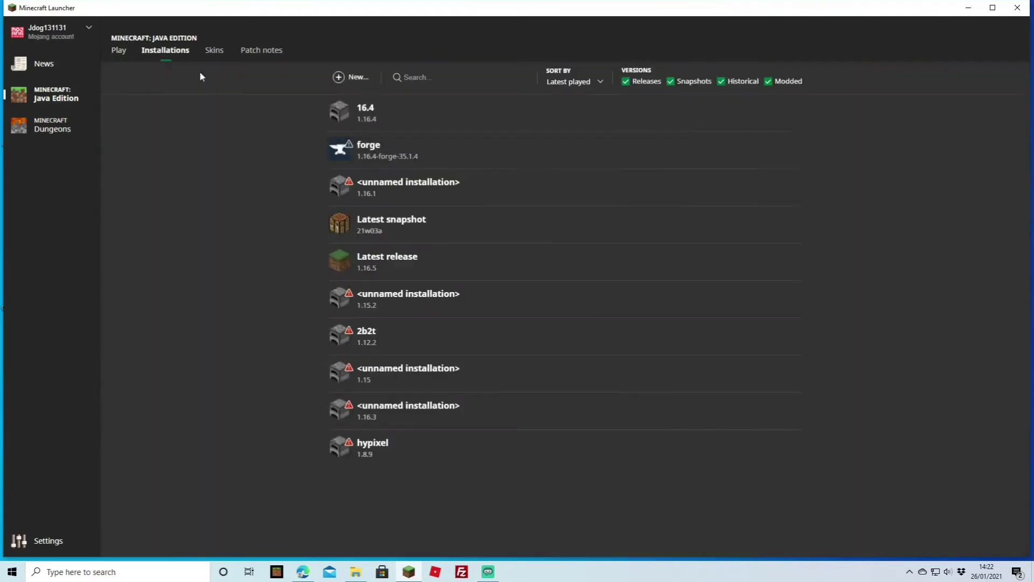
click(349, 78)
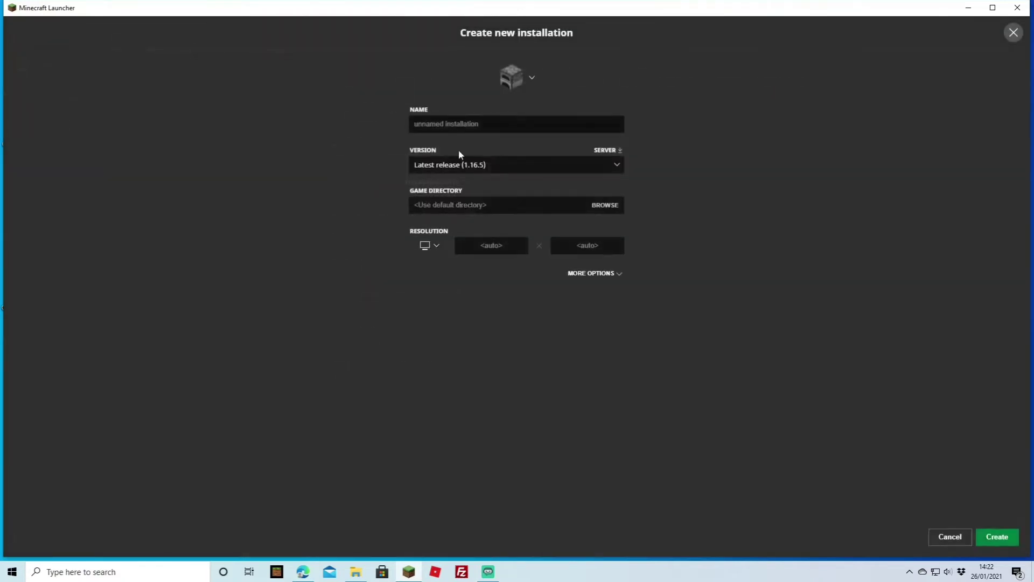
click(477, 164)
scroll(481, 268, down, 5)
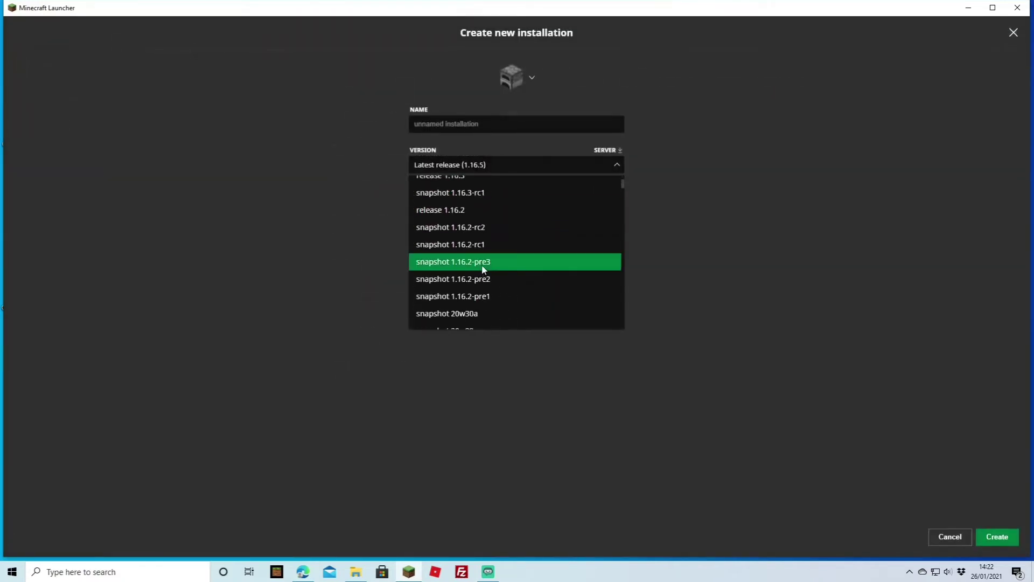
scroll(484, 264, up, 5)
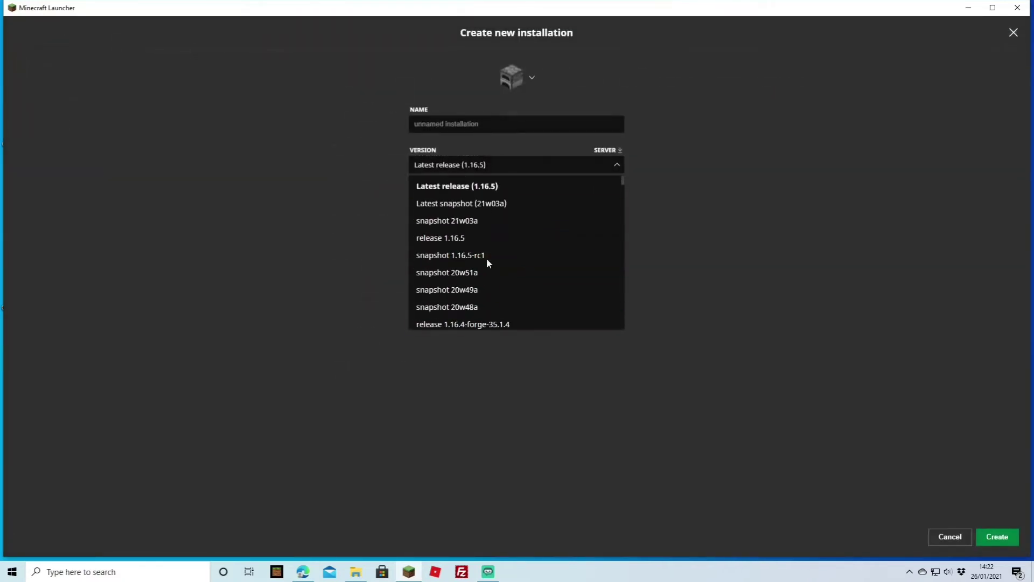
click(252, 208)
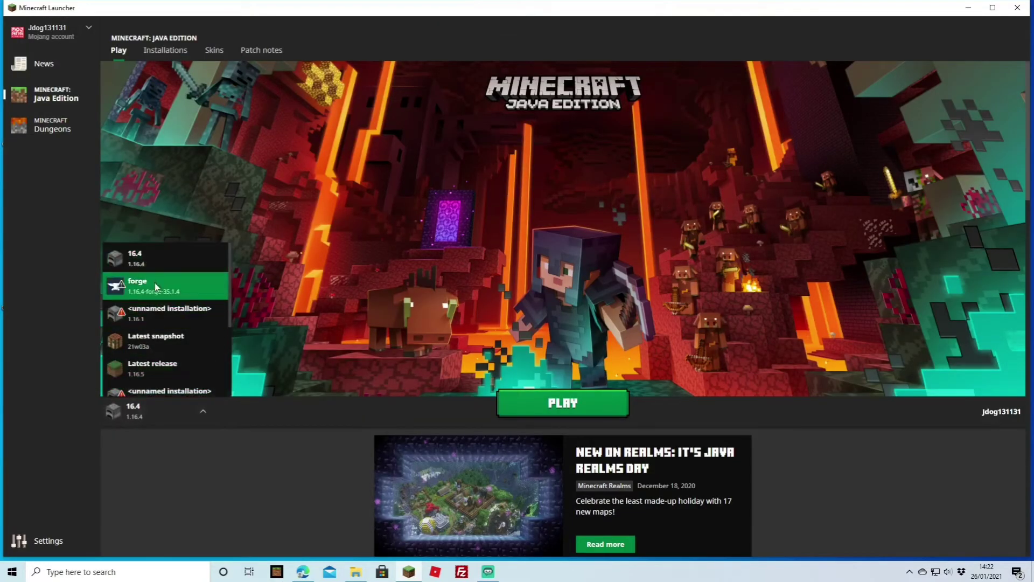
Launch the game with the forge 1.16.4-forge-35.1.4 installation and open its mods folder from the mods list
click(184, 292)
click(535, 399)
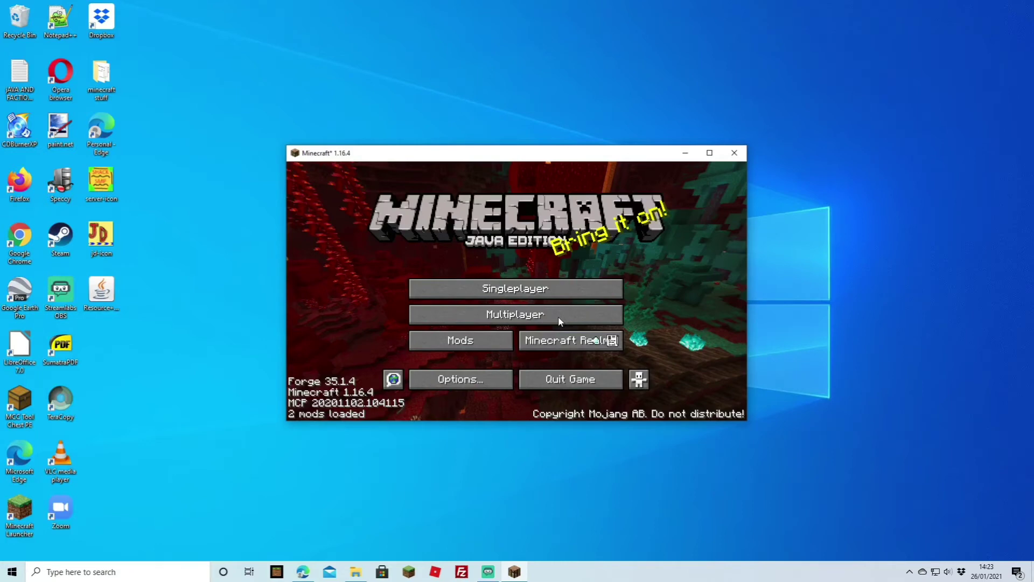
click(472, 343)
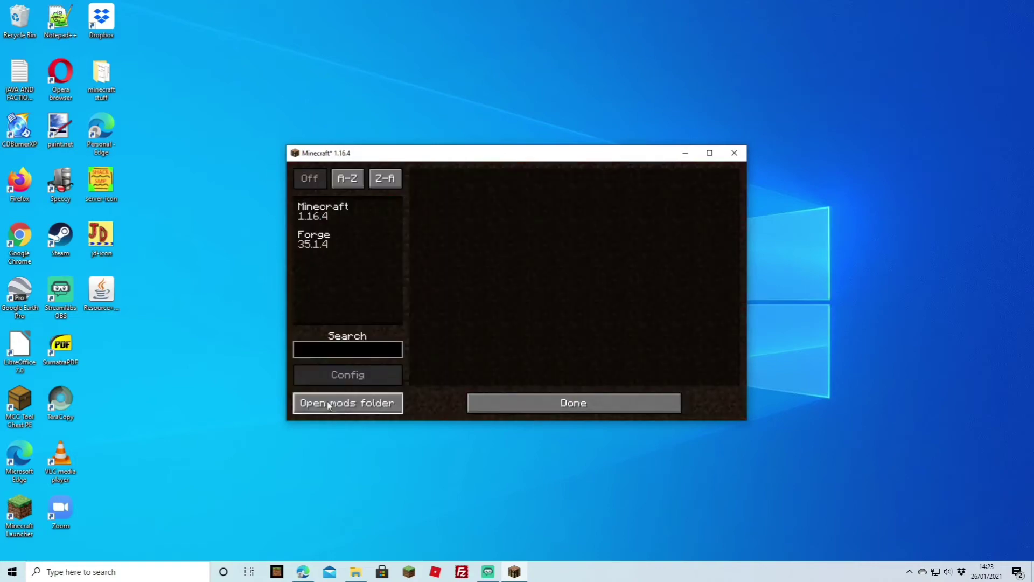
click(354, 403)
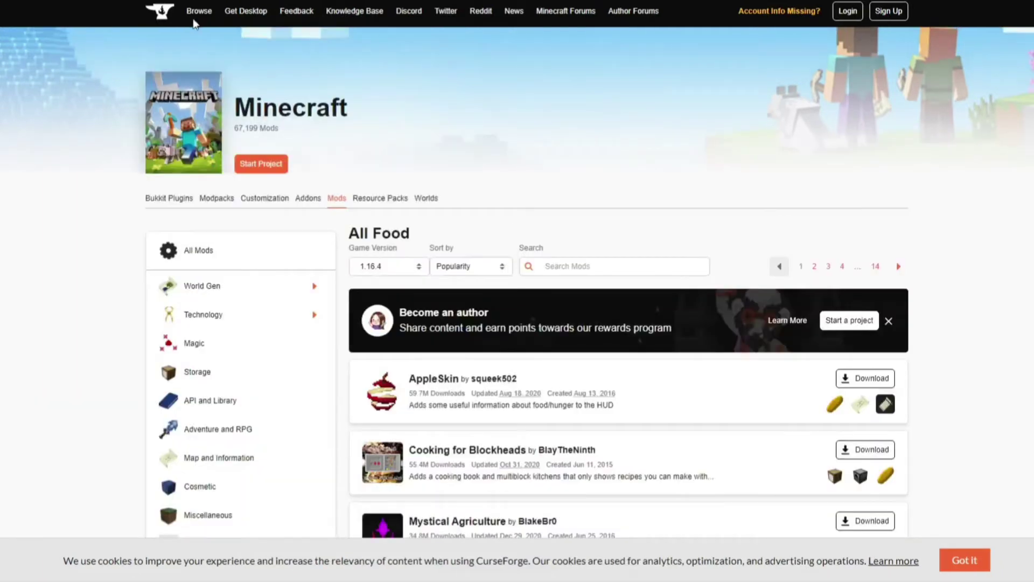
Browse the Food mods for game version 1.16.4 on the CurseForge website
scroll(506, 272, down, 7)
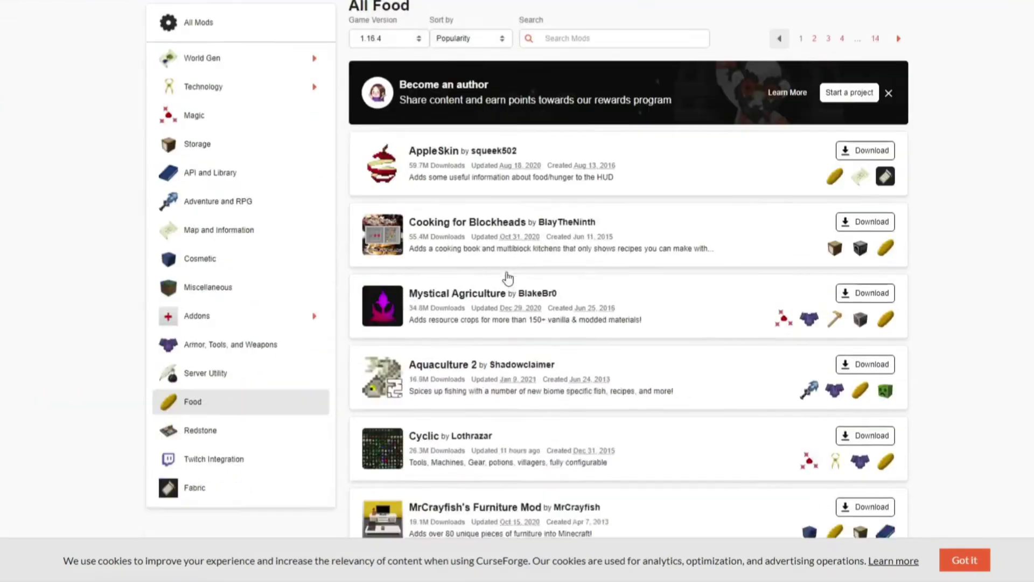
scroll(517, 268, down, 1)
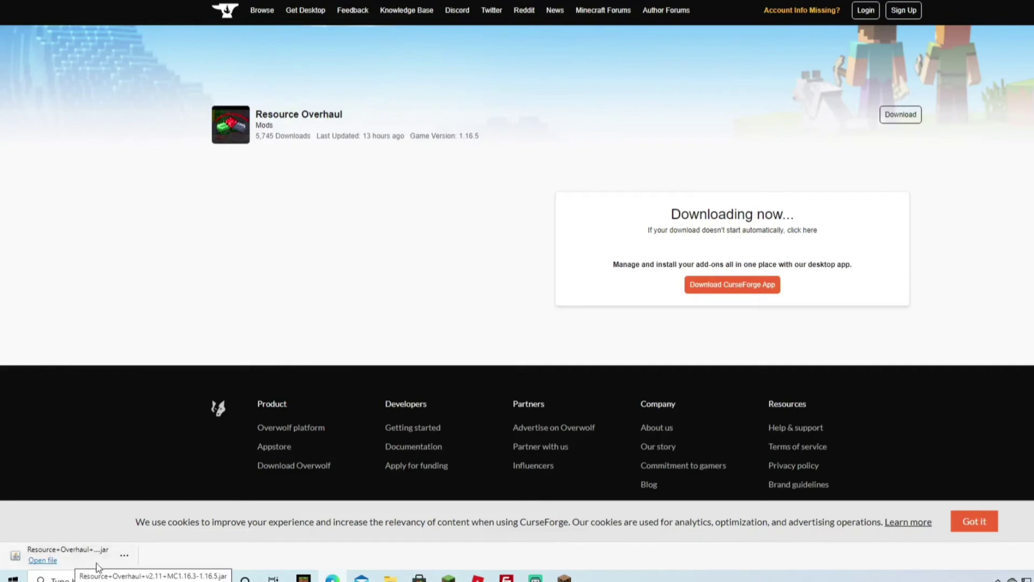
Show the downloaded Resource Overhaul jar in the Downloads folder, and close that folder
click(125, 556)
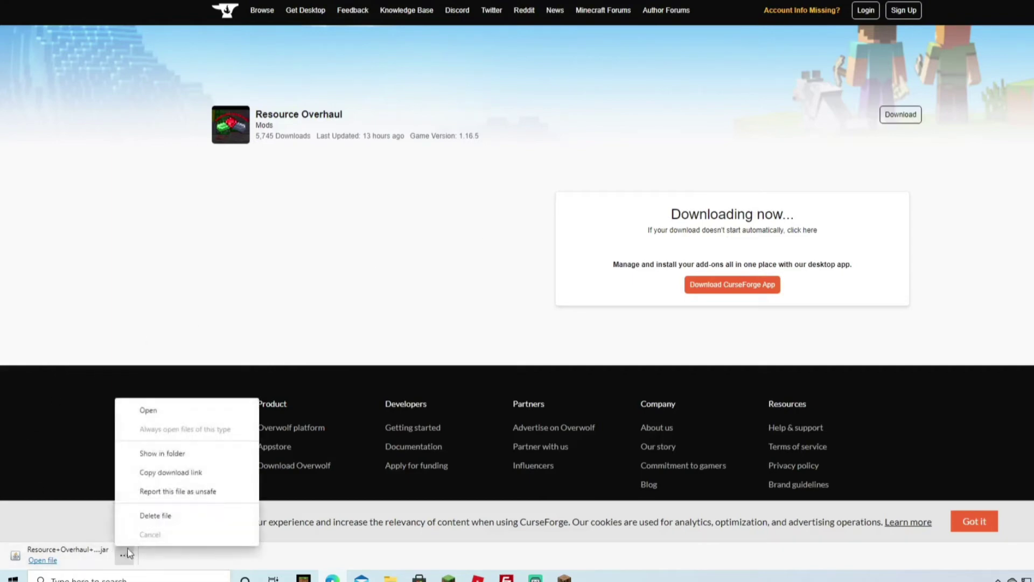
click(166, 456)
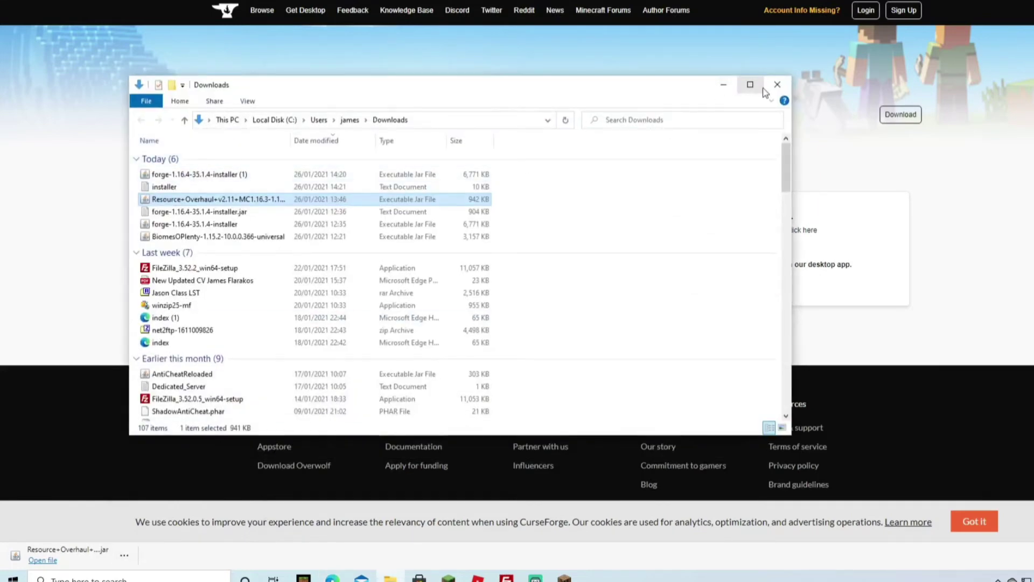
click(778, 85)
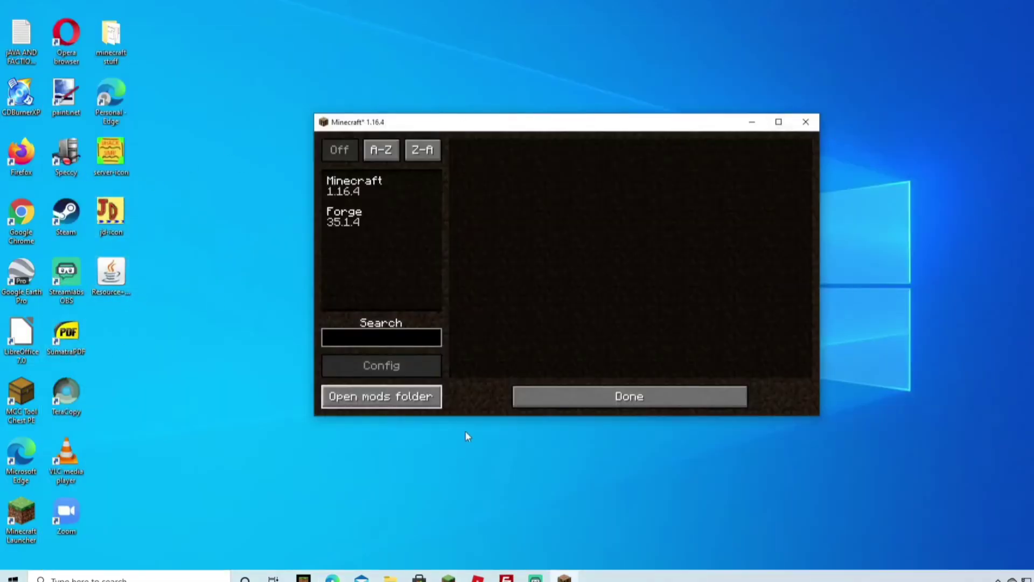
Move the Resource Overhaul jar from the desktop into the .minecraft mods folder using TeraCopy, and close the folder
click(378, 397)
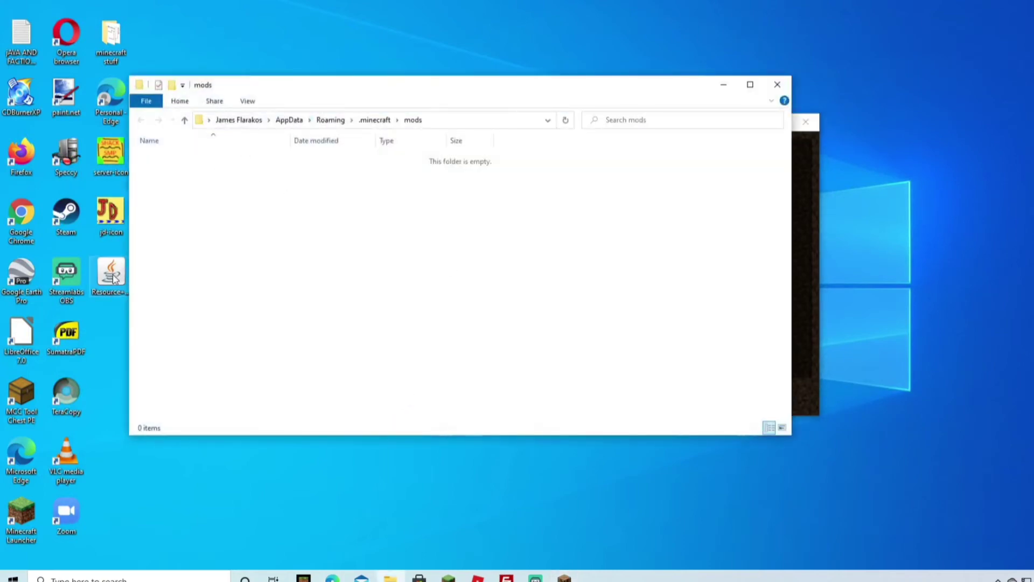
drag(111, 275, 233, 232)
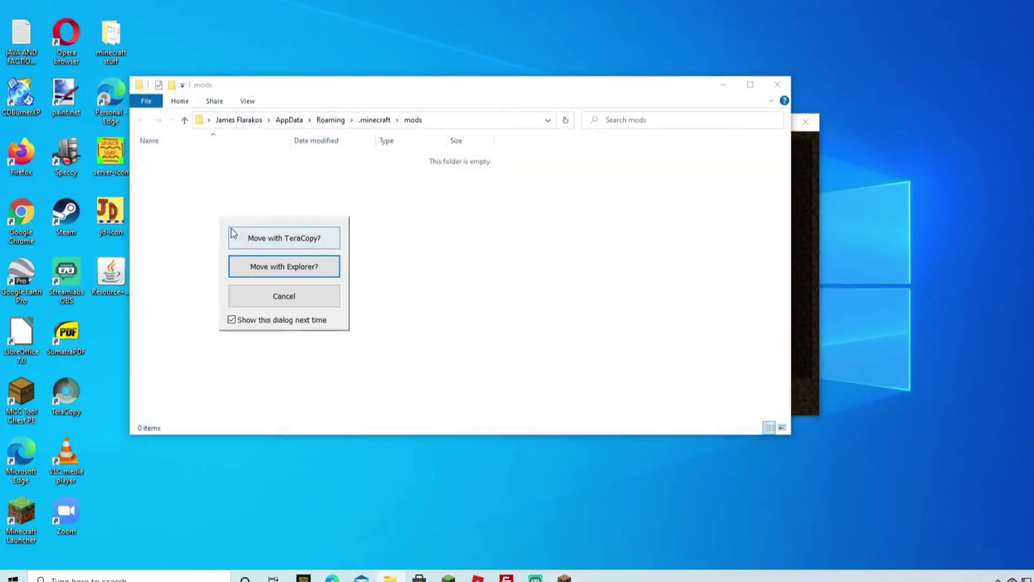
click(233, 236)
click(247, 226)
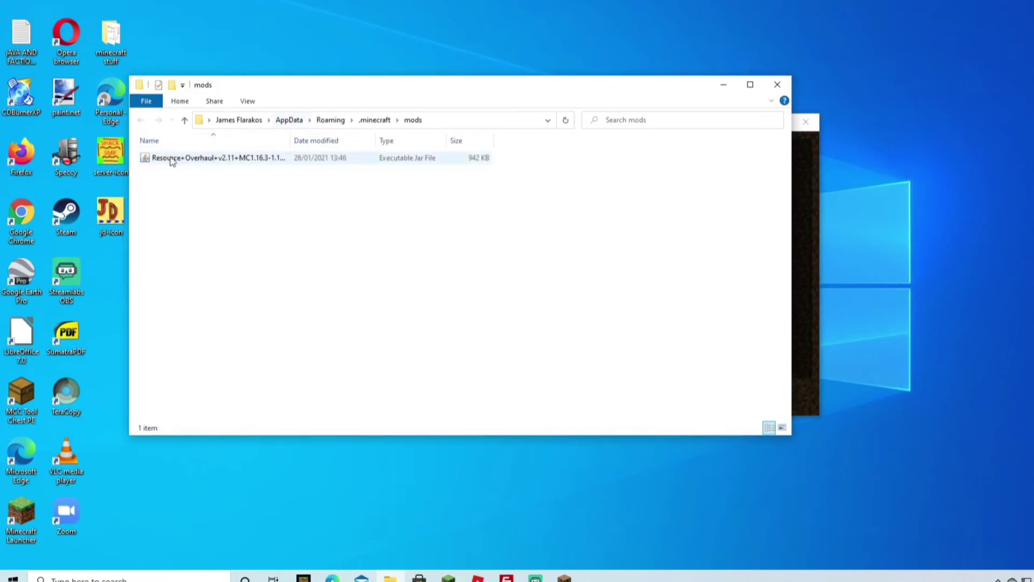
click(777, 85)
Quit the game and relaunch it from the Minecraft Launcher with the forge 1.16.4-forge-35.1.4 installation
click(615, 398)
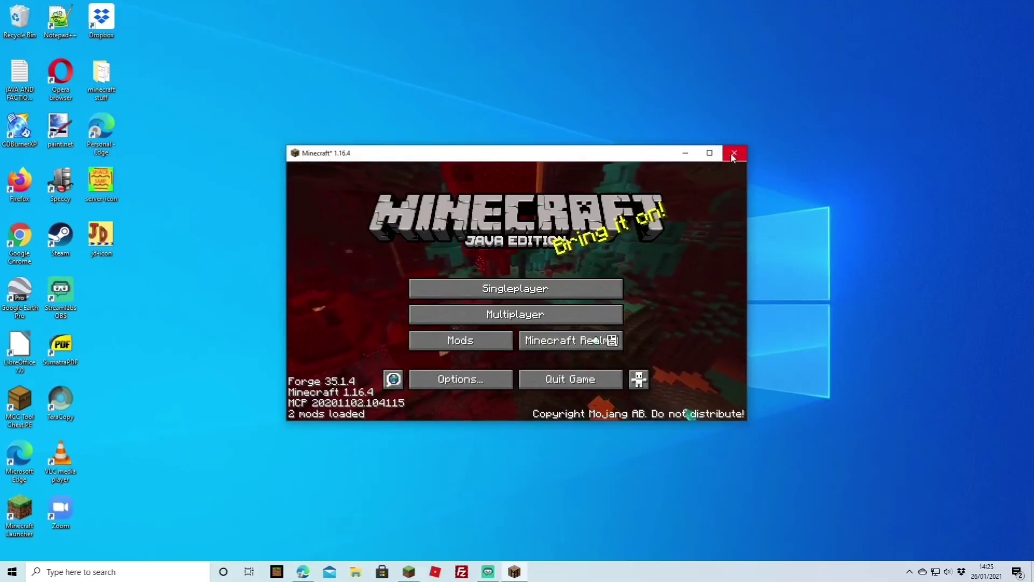
click(596, 380)
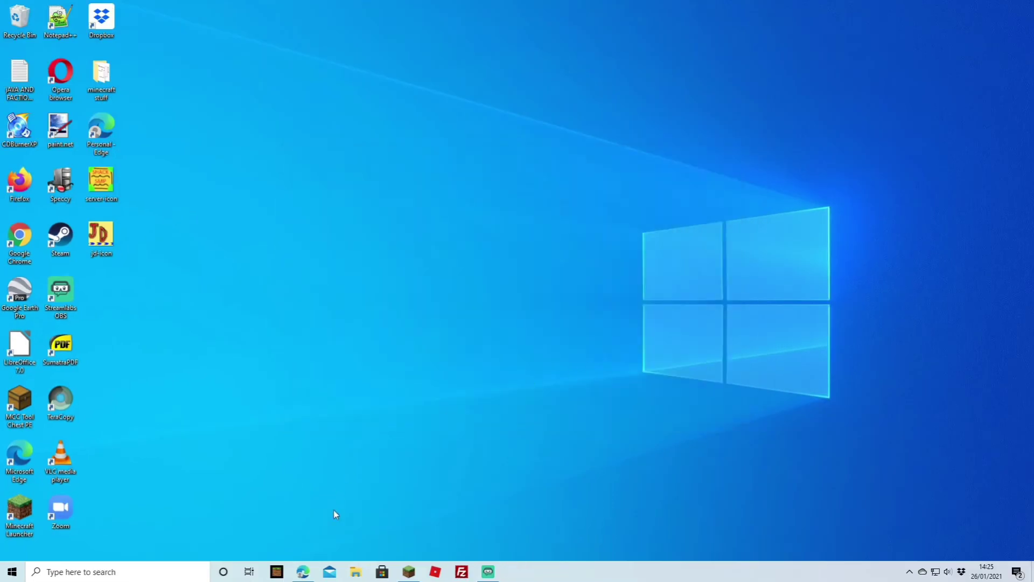
click(409, 572)
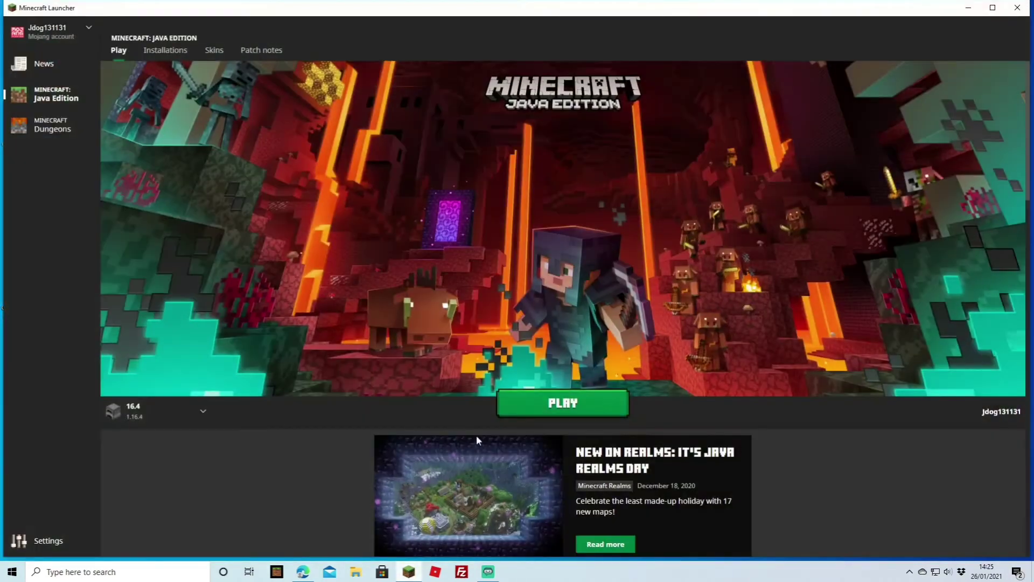
click(196, 418)
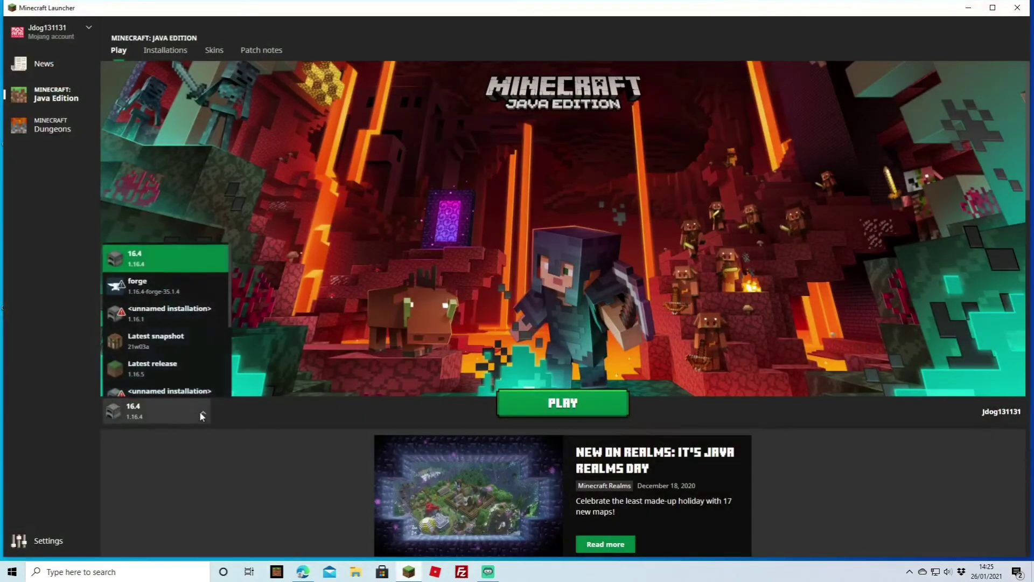
click(162, 288)
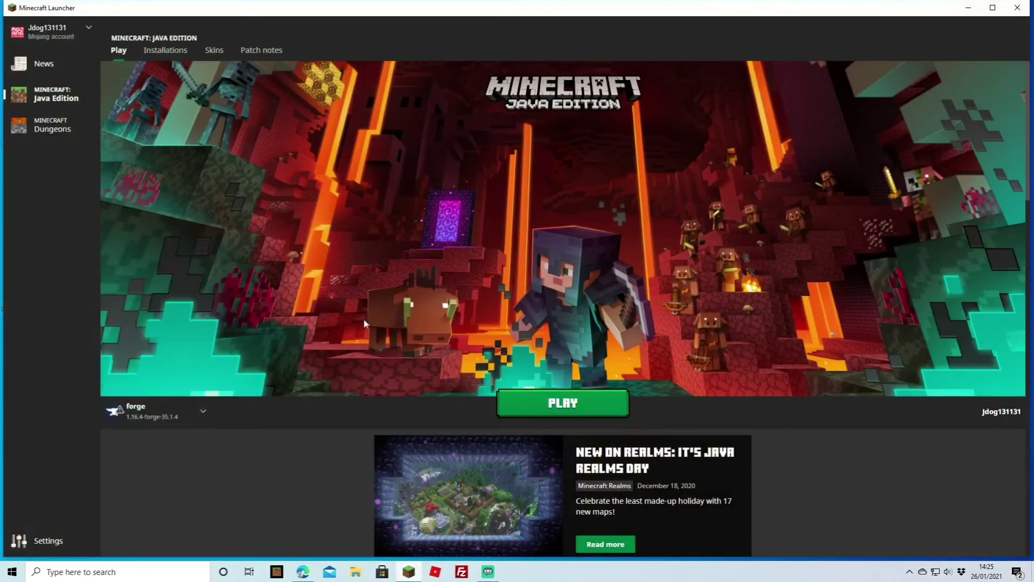
click(574, 413)
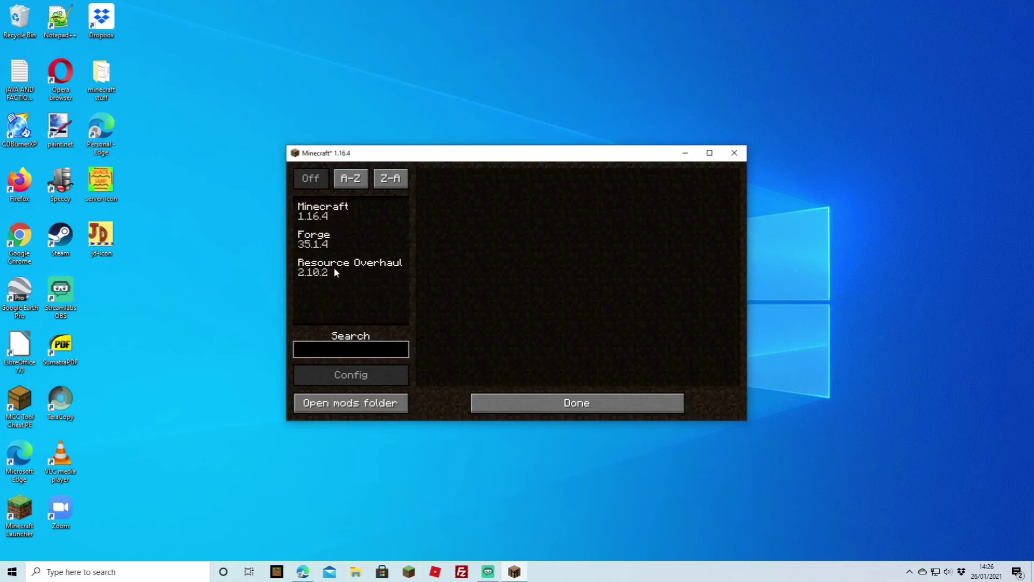
Leave the mods list and join the seekahost multiplayer server
click(563, 409)
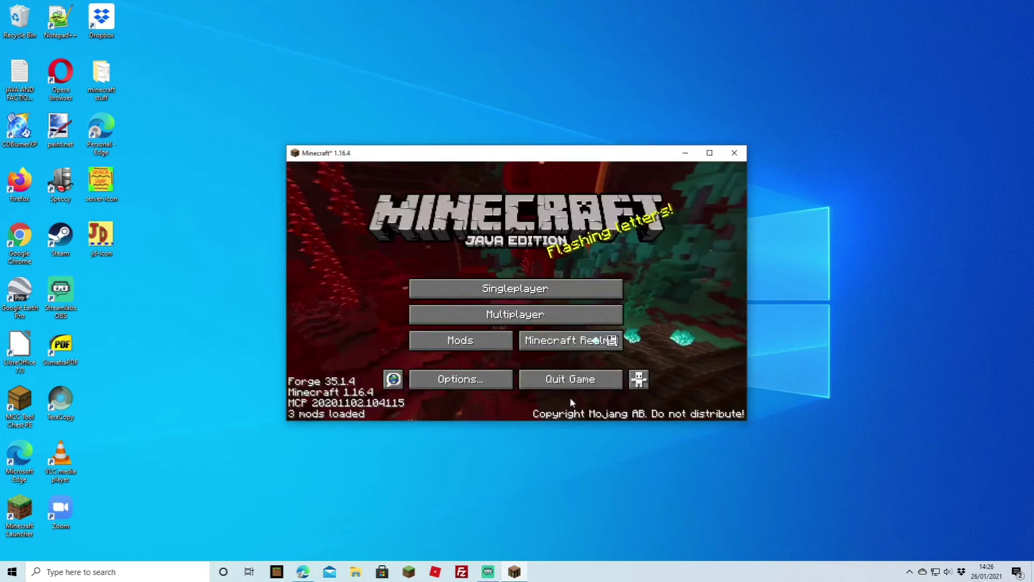
click(507, 317)
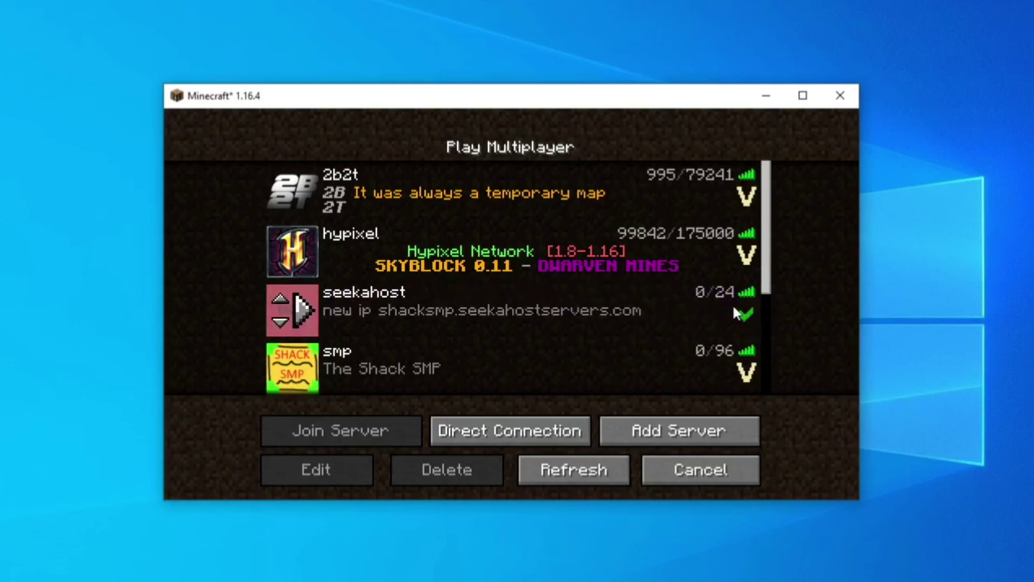
mouse_move(742, 306)
double_click(404, 307)
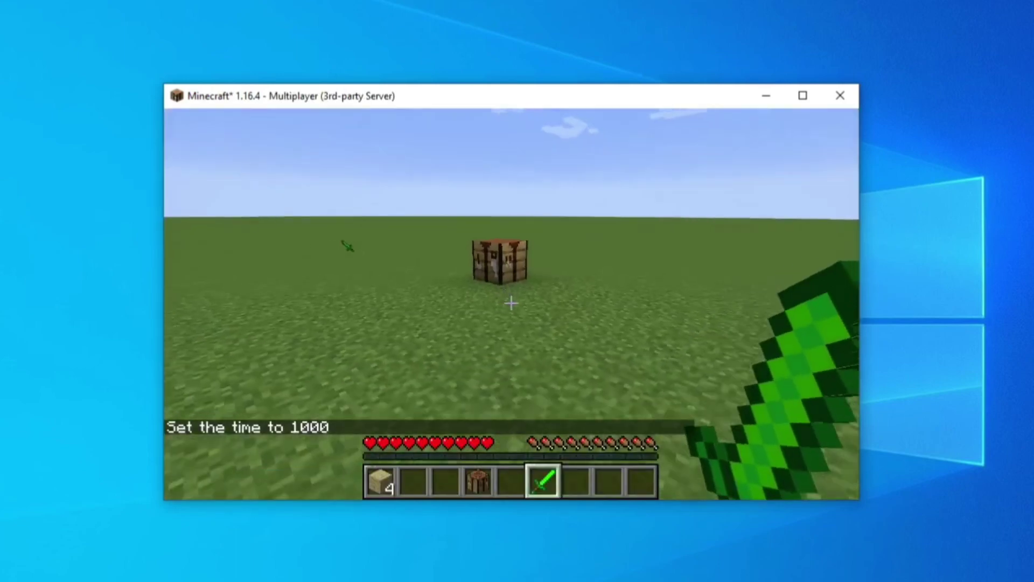
Walk up to the placed crafting table and select the Crafting Table item in the hotbar
key(w)
key(w)
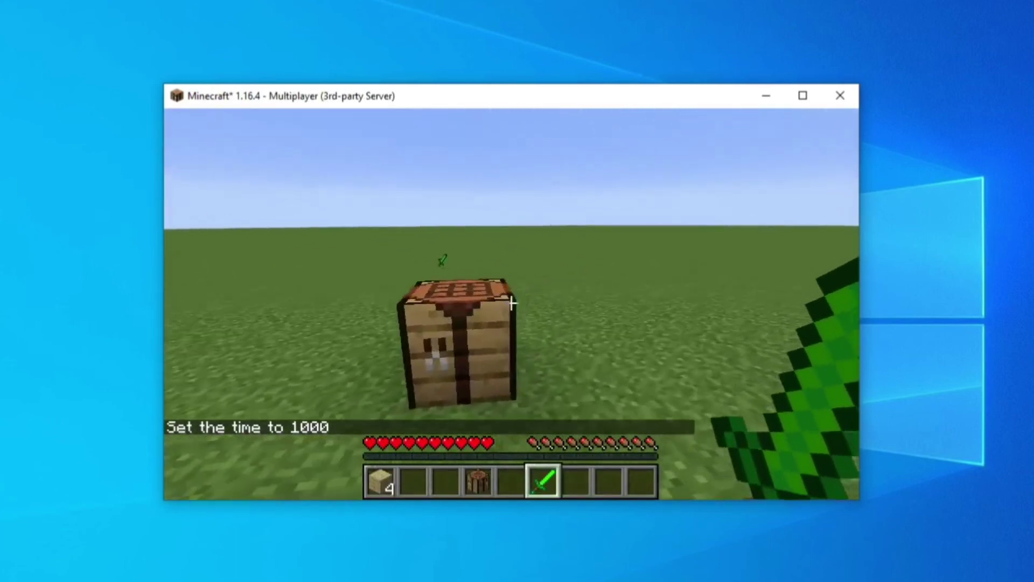
key(s)
scroll(512, 304, down, 2)
scroll(511, 303, up, 4)
key(w)
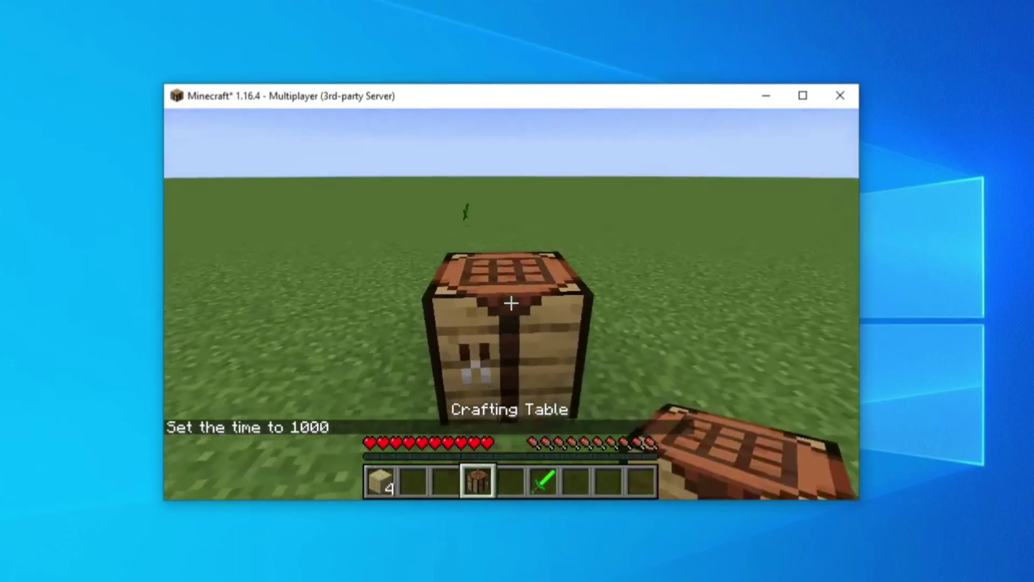
Open the placed crafting table and fill the grid's middle column with two emeralds above one stick, returning the spare stick to the inventory
right_click(511, 303)
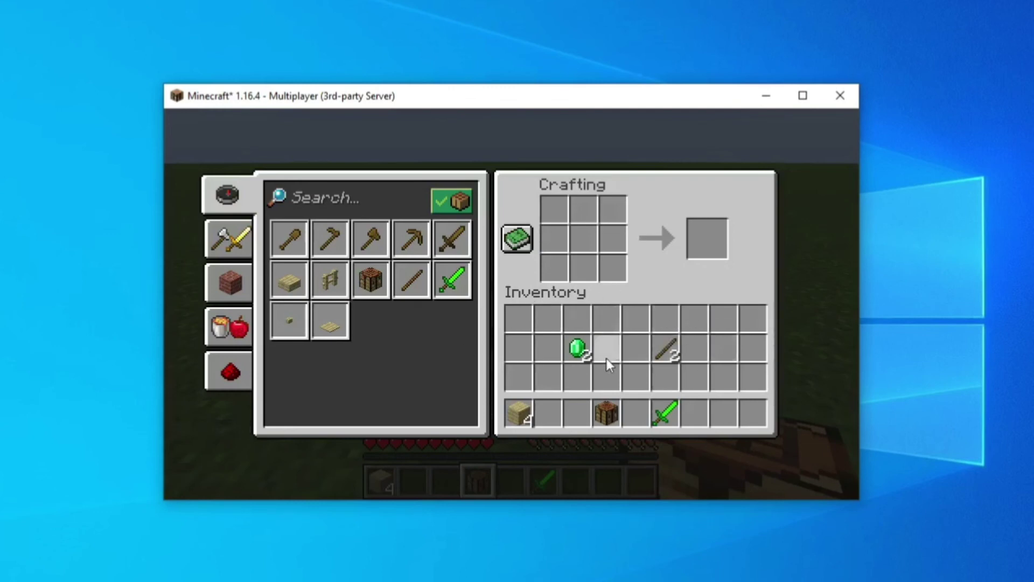
click(575, 350)
right_click(584, 210)
click(575, 234)
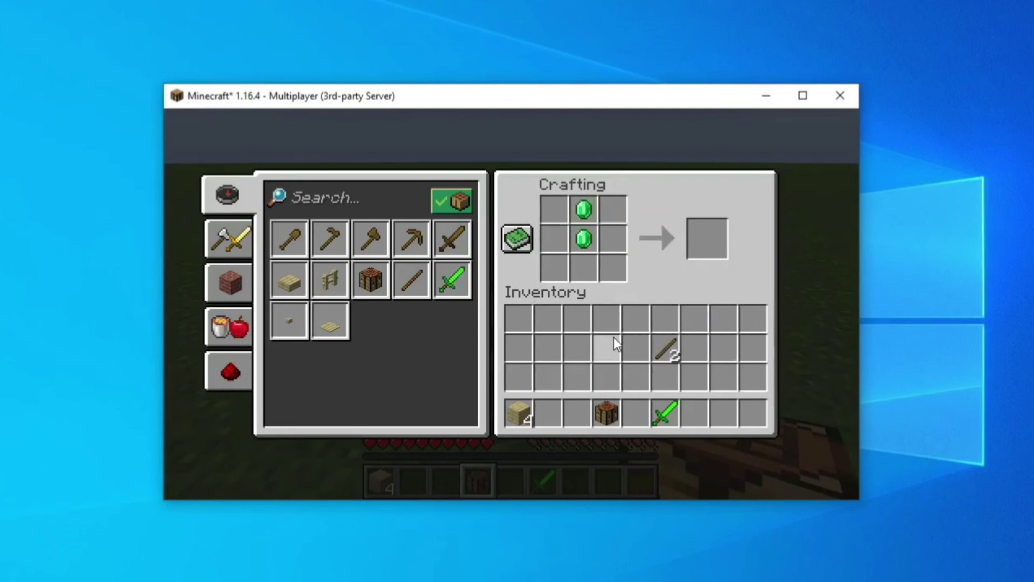
click(670, 348)
right_click(588, 261)
click(707, 371)
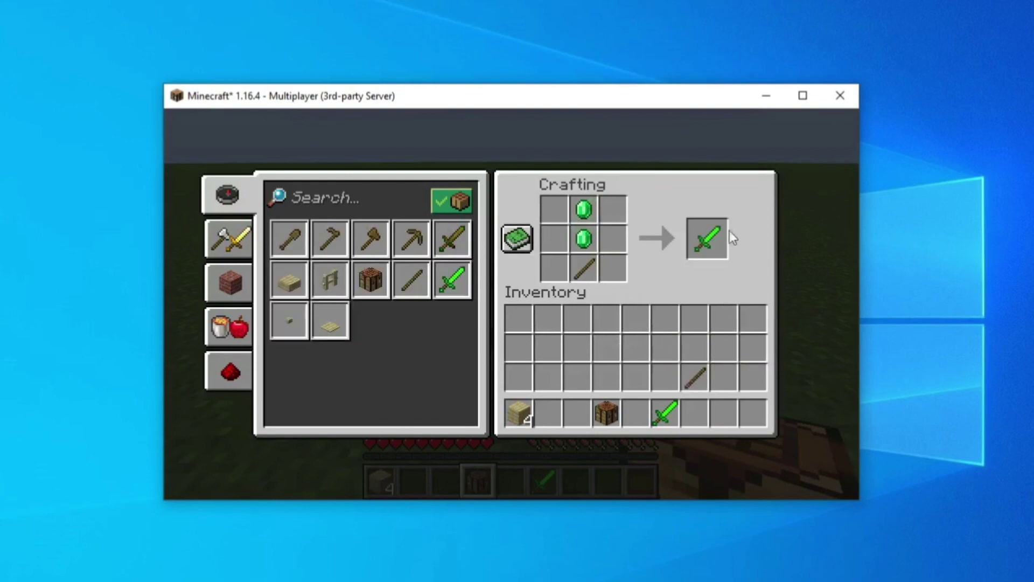
Take the crafted emerald sword into the eighth hotbar slot and close the crafting table
click(707, 238)
click(724, 412)
key(e)
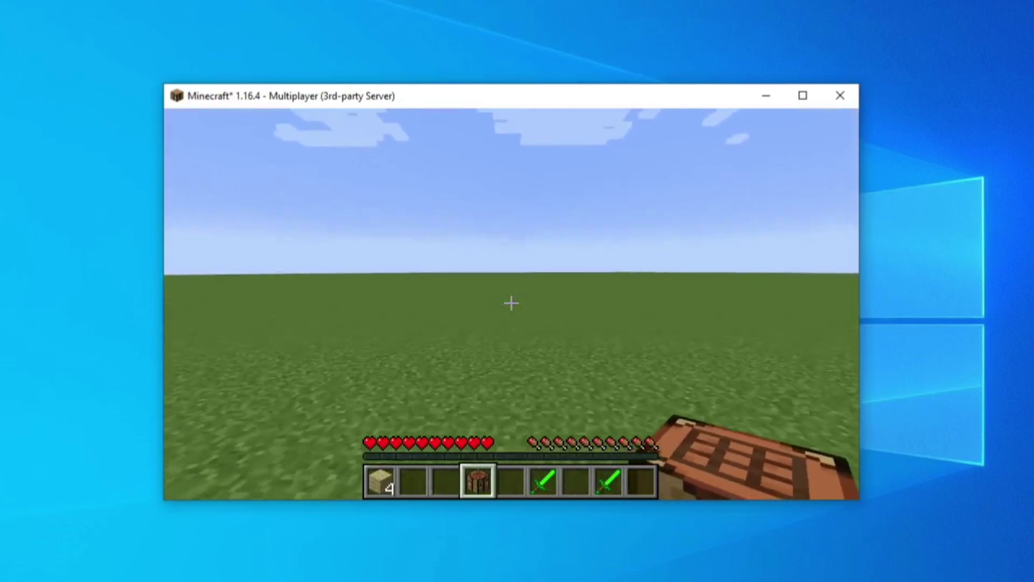
Switch to the front-facing third-person view and equip the Emerald Sword from the sixth hotbar slot
key(F5)
key(F5)
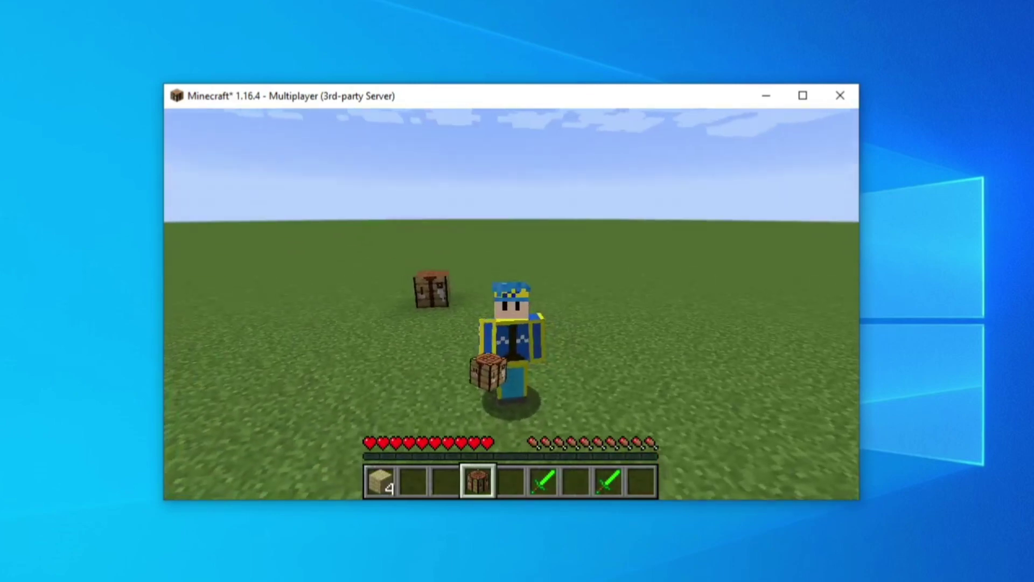
scroll(512, 481, down, 1)
scroll(512, 481, down, 1)
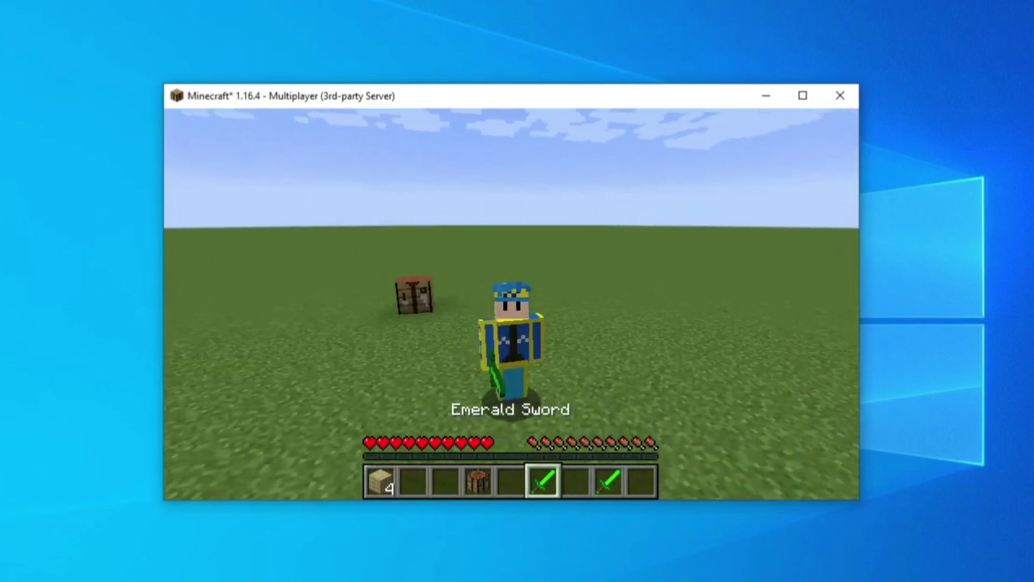